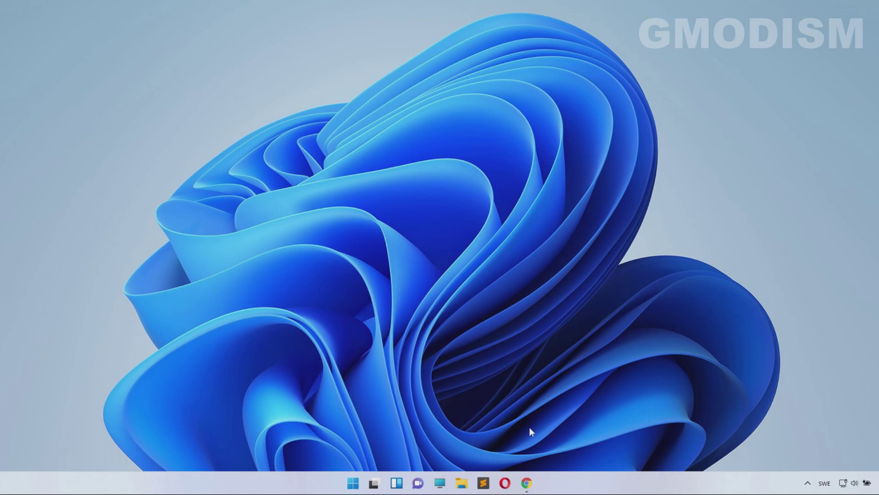
- Bring up Chrome from the taskbar, showing NVIDIA's Advanced Driver Search page
left_click(526, 482)
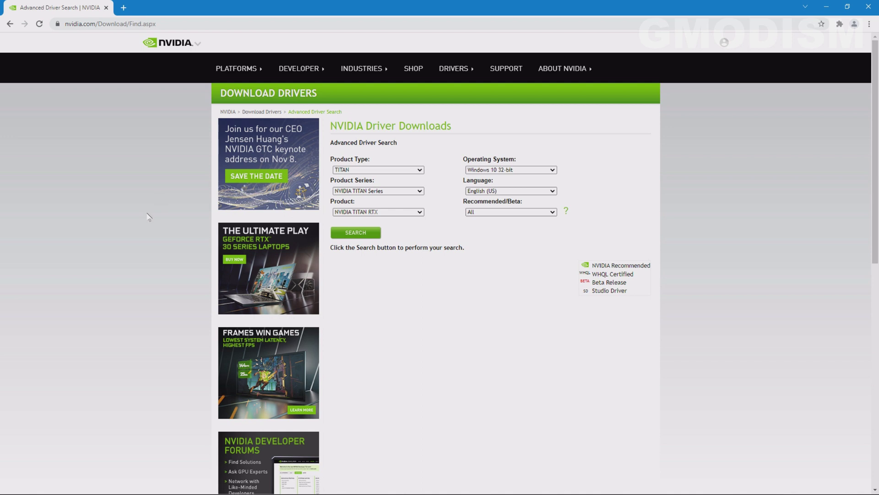
- Open Device Manager and tile it narrowly on the left, with Chrome on the right half
mouse_move(302, 494)
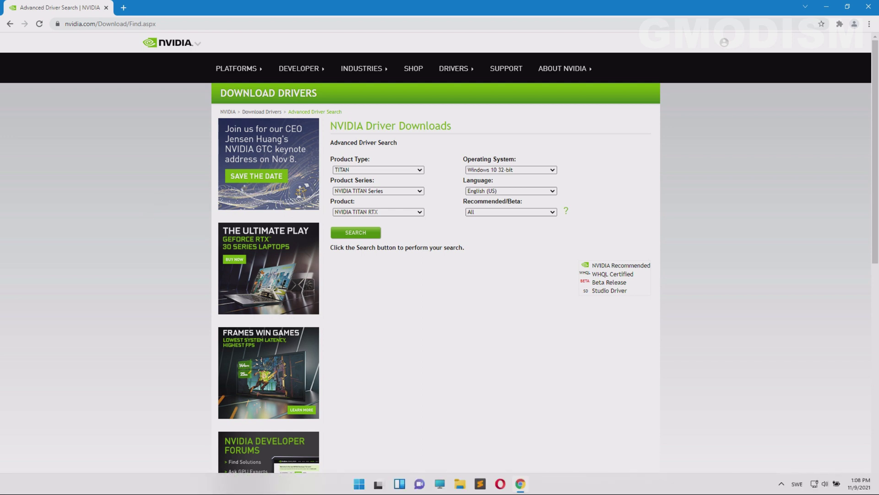
left_click(360, 485)
right_click(361, 484)
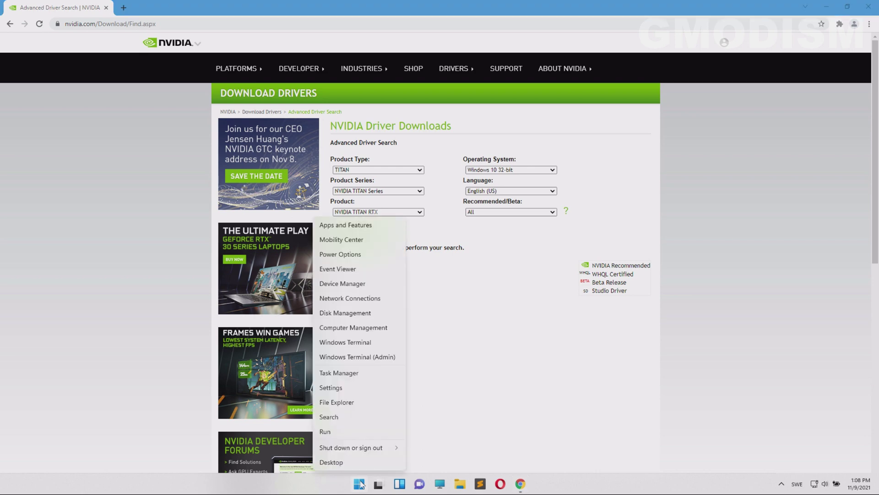
left_click(354, 284)
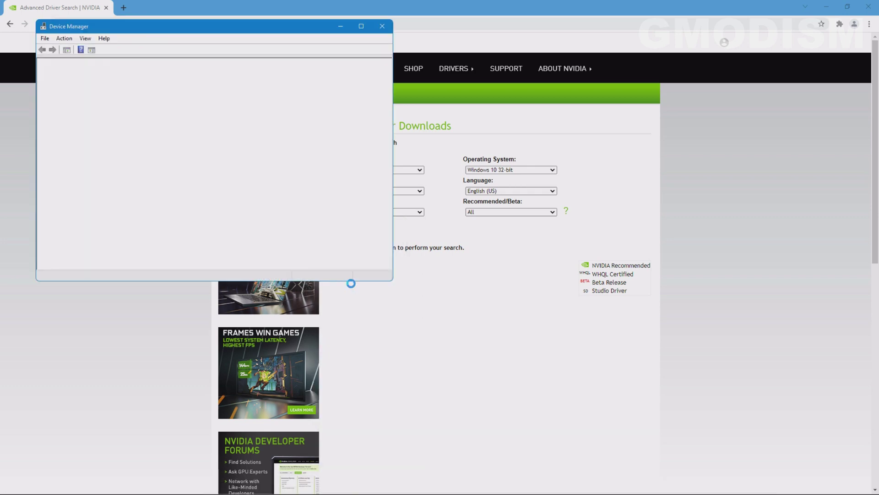
key("super+Right")
left_click(220, 222)
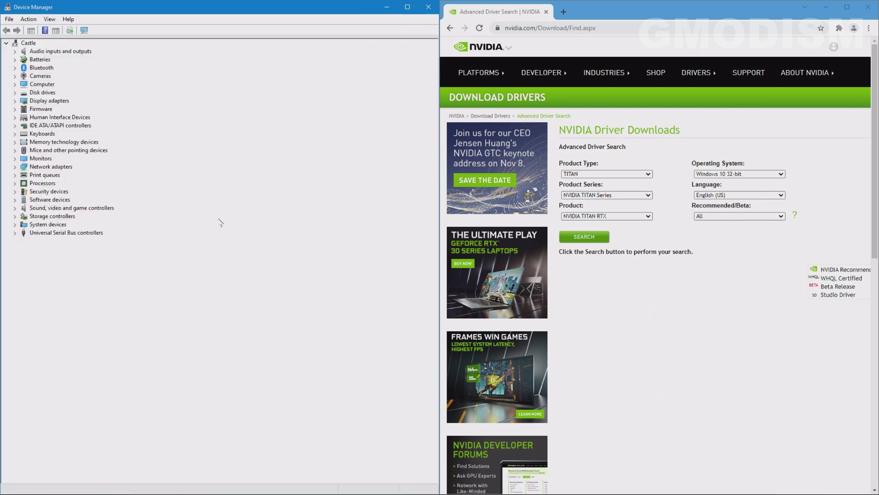
left_click_drag(440, 155, 267, 151)
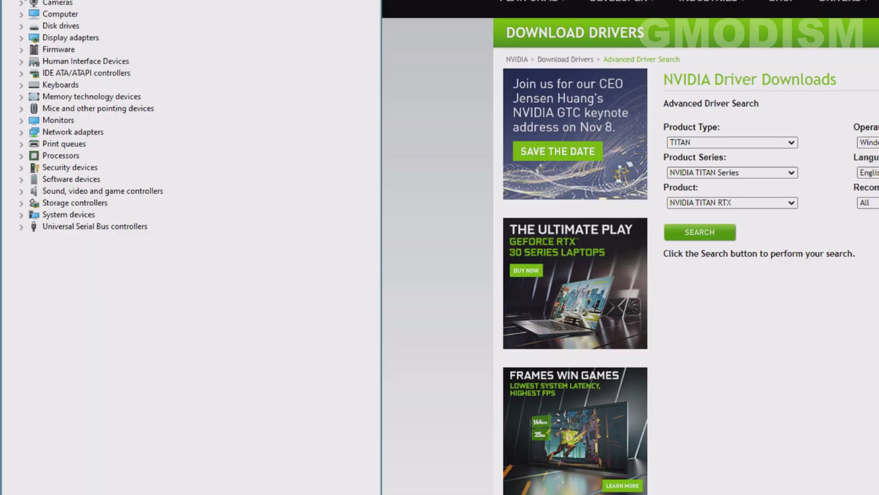
- Open the NVIDIA GeForce GTX 950M properties under Display adapters
left_click(21, 38)
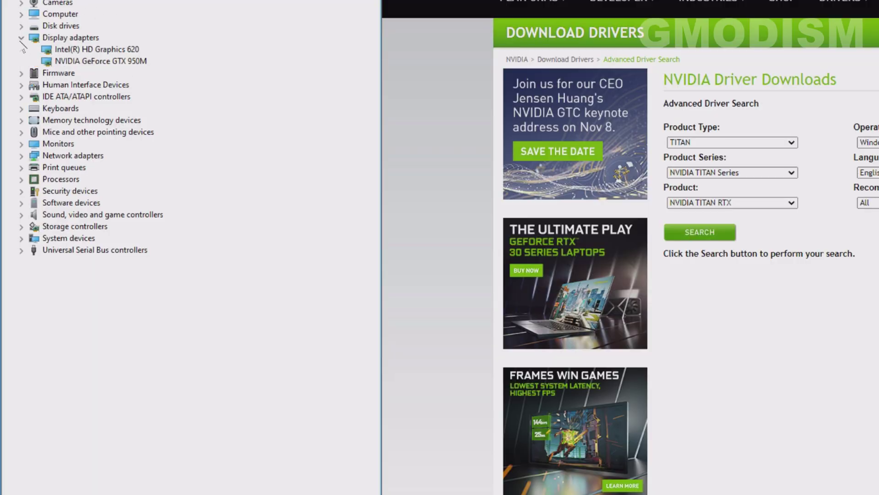
double_click(108, 61)
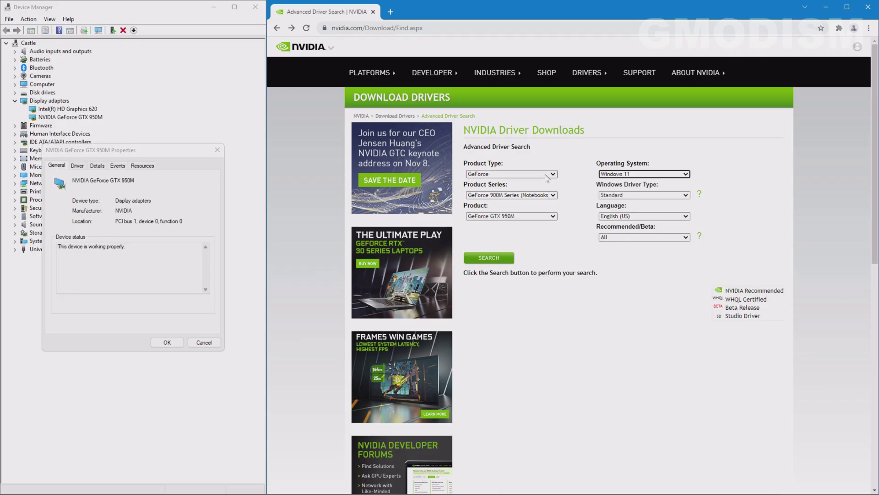
left_click(548, 175)
- Set the search to GeForce, Windows 11, GeForce 900M Series (Notebooks), GeForce GTX 950M
left_click(527, 182)
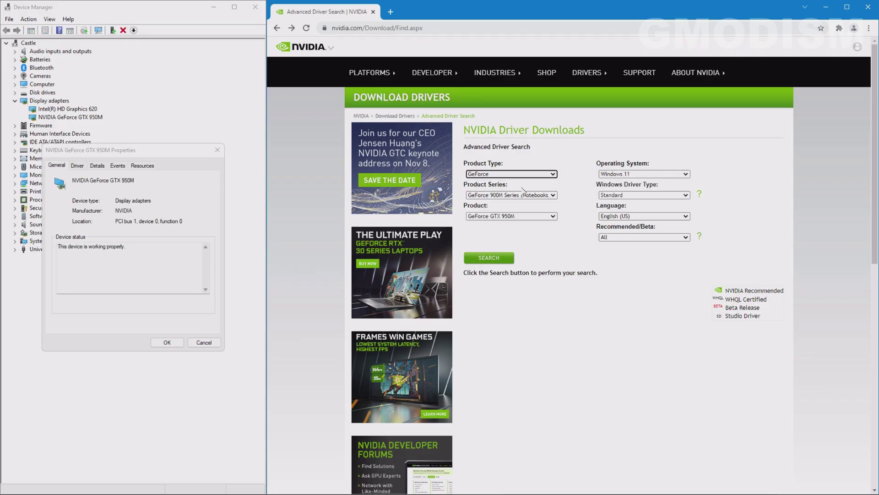
left_click(644, 174)
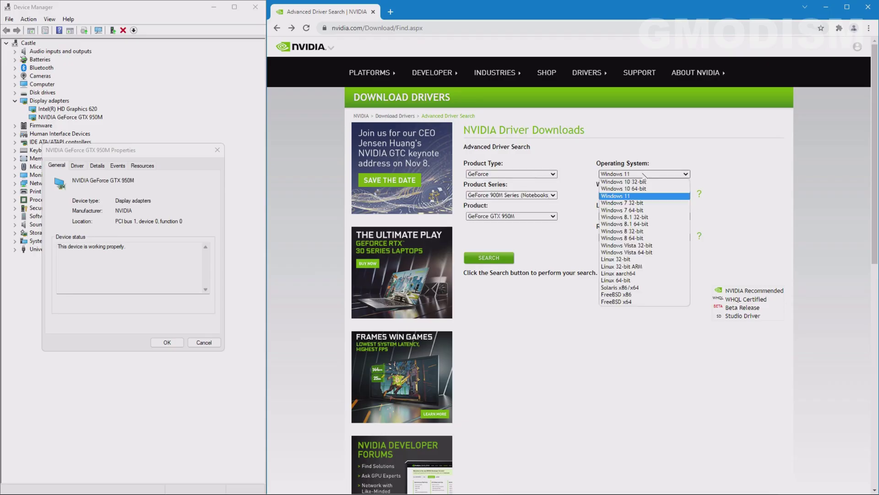
left_click(630, 196)
left_click(527, 196)
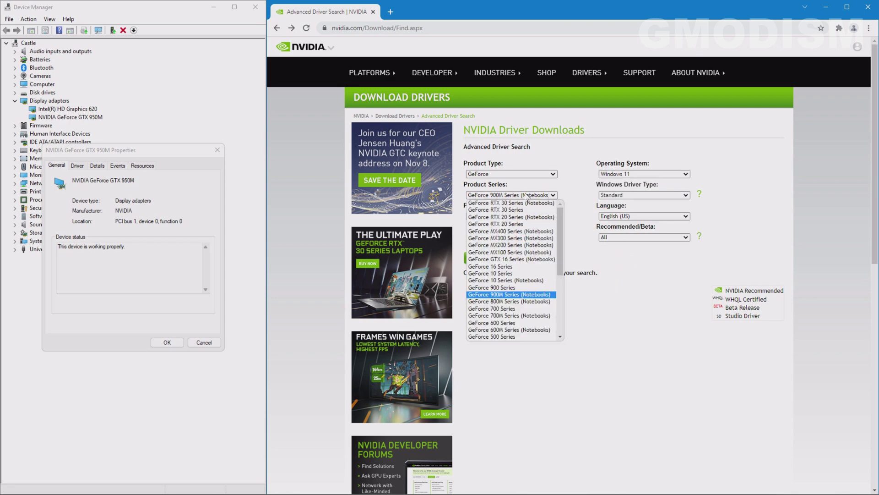
left_click(513, 295)
left_click(515, 217)
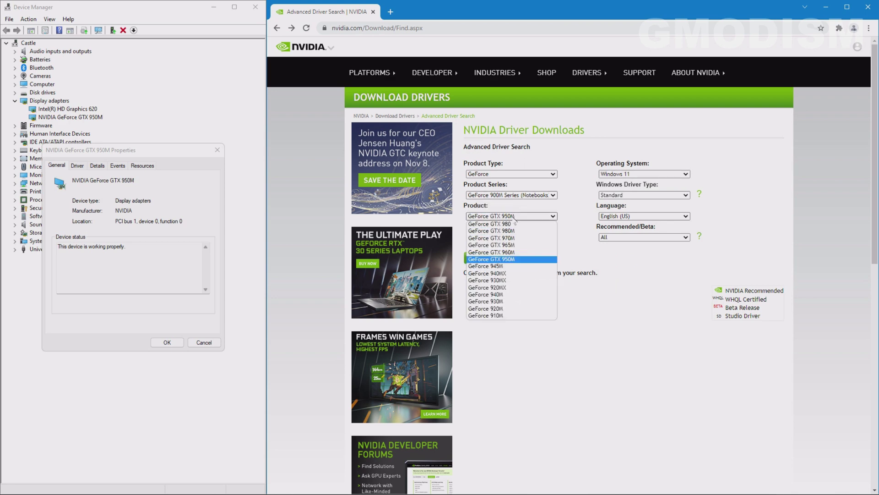
left_click(530, 259)
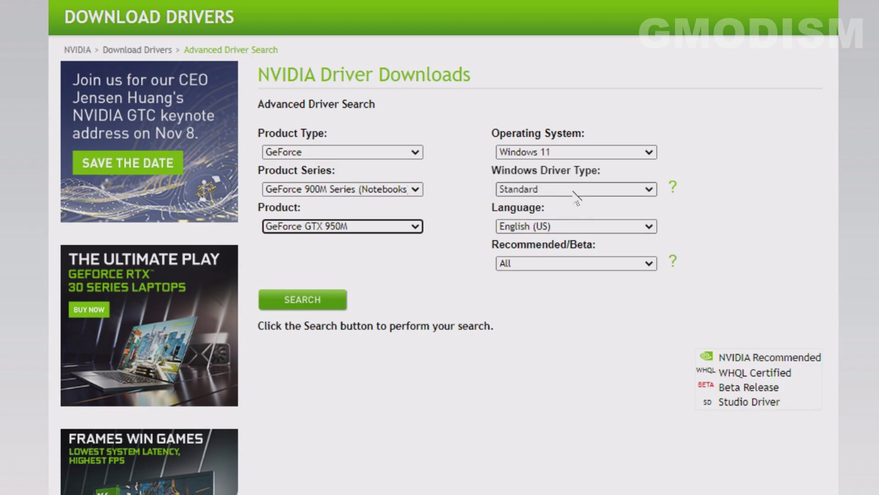
- Choose Standard driver type, English (US), Recommended/Certified, and run the search
left_click(643, 195)
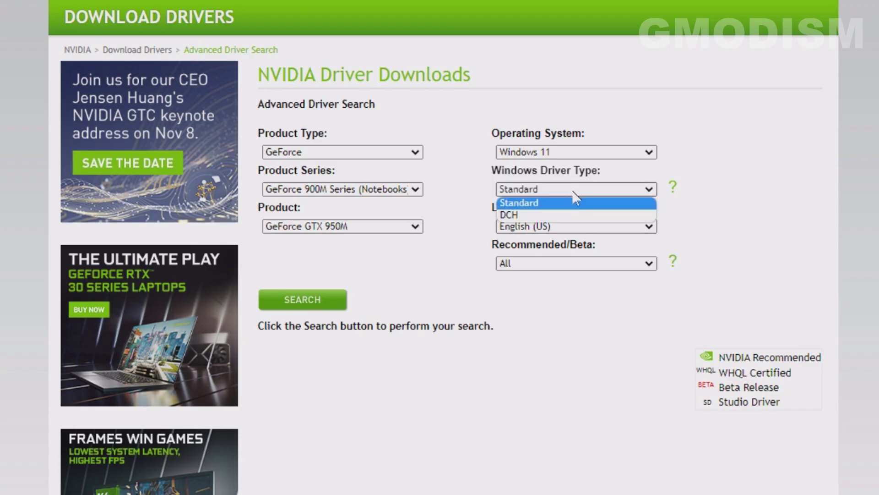
left_click(539, 204)
left_click(564, 229)
left_click(568, 227)
left_click(552, 268)
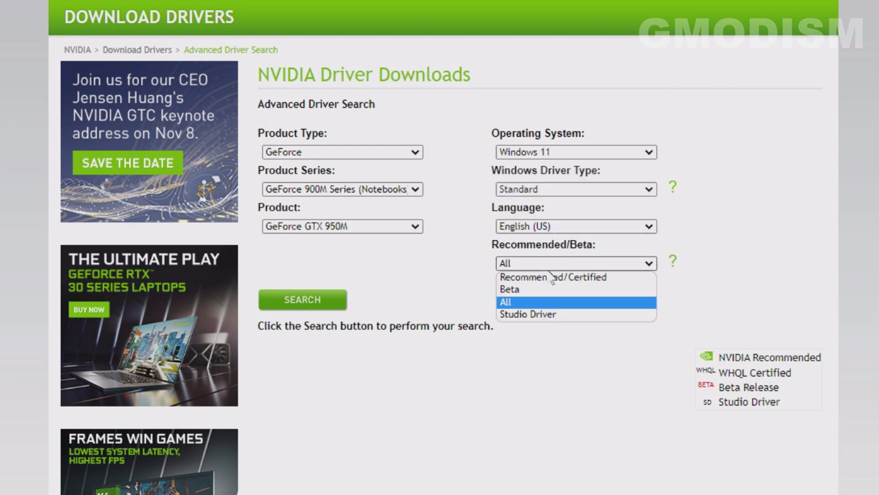
left_click(553, 277)
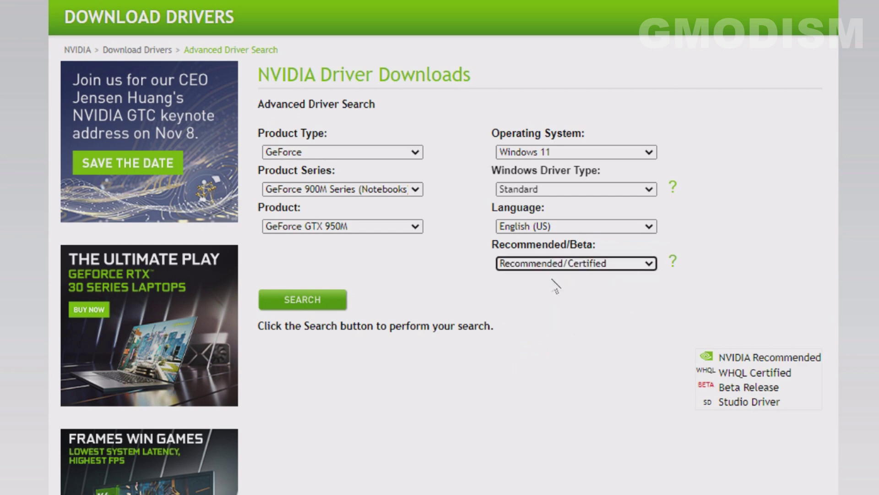
left_click(321, 303)
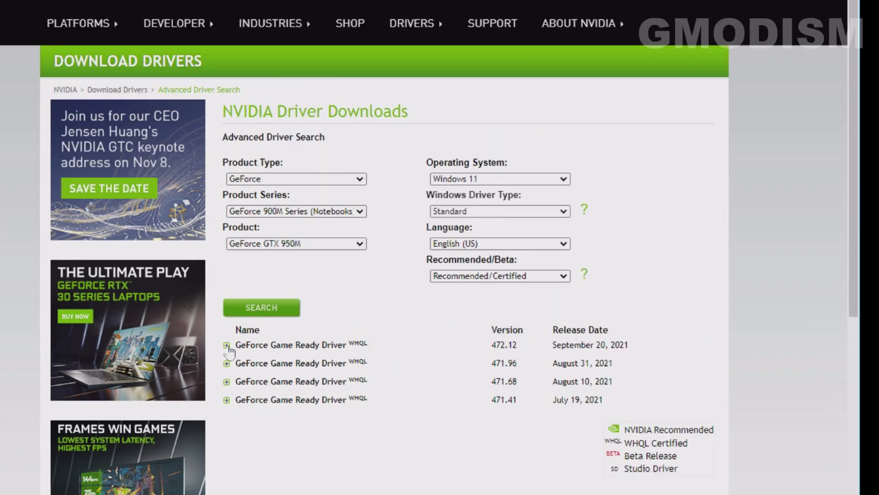
- Download the 472.12 driver from its details page
left_click(262, 343)
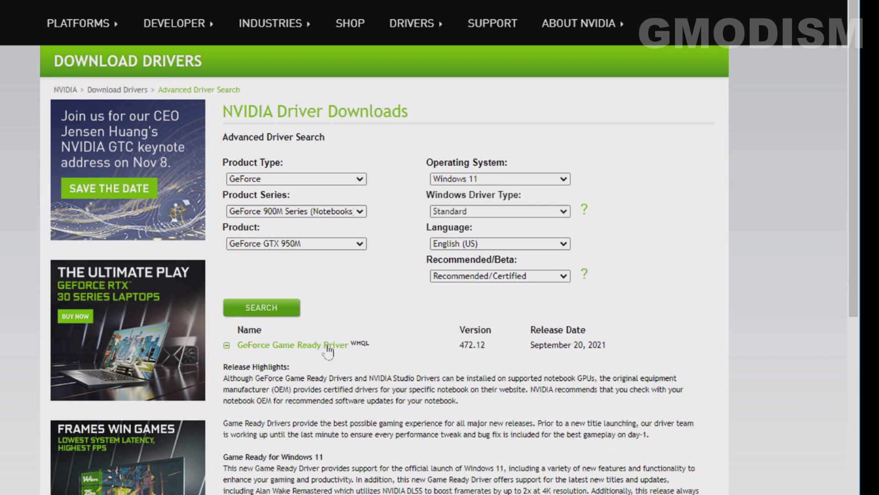
left_click(328, 346)
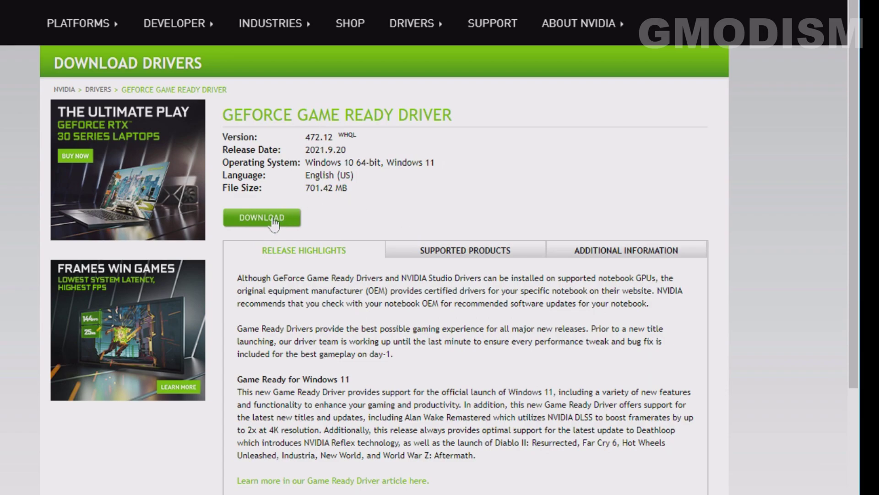
left_click(270, 219)
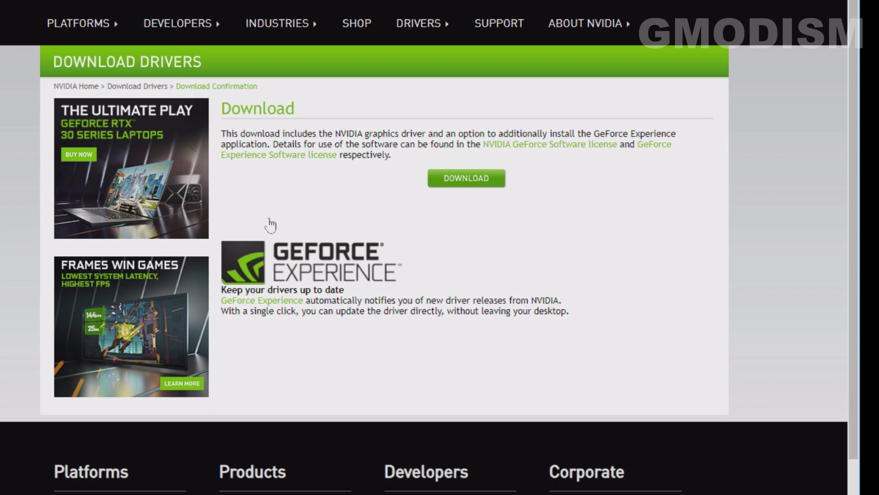
left_click(467, 180)
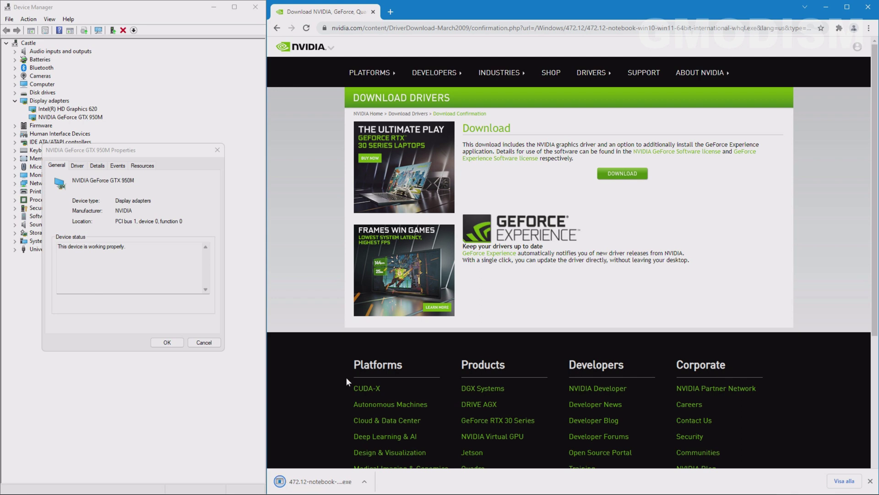
- Close the adapter properties and launch the downloaded 472.12 installer with the default extraction folder
left_click(221, 150)
left_click(256, 7)
left_click(317, 482)
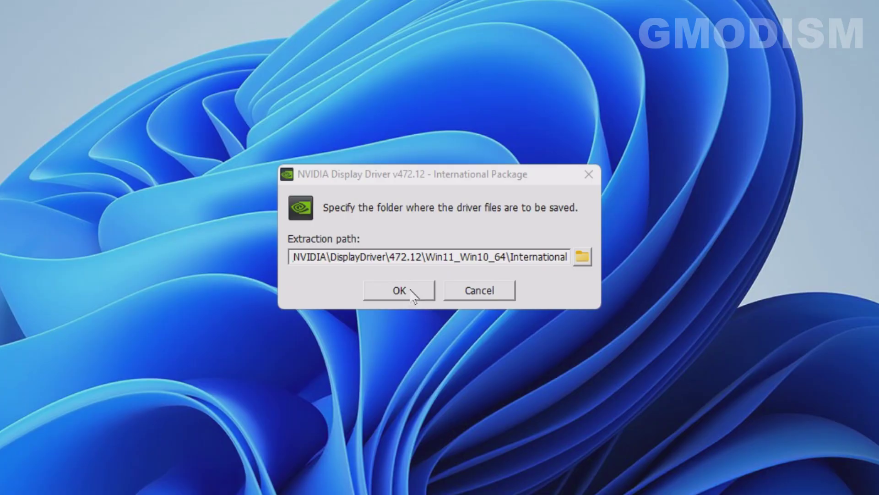
left_click(412, 291)
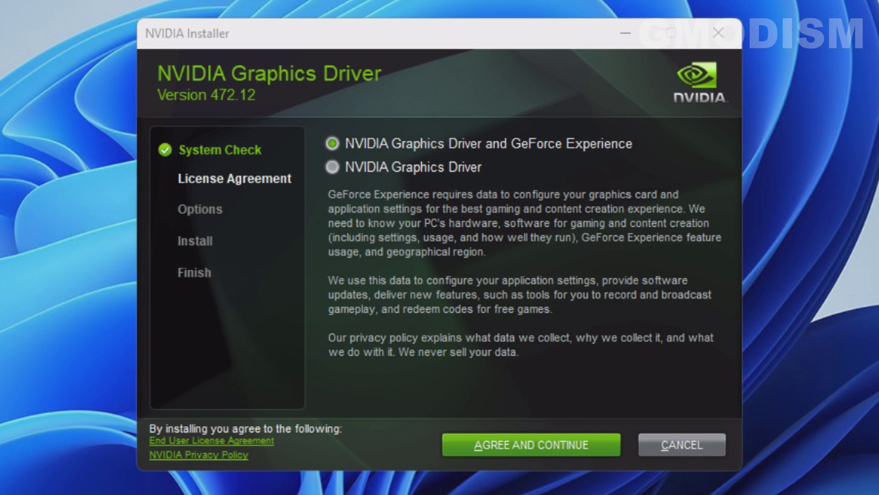
- Select NVIDIA Graphics Driver only and accept the license agreement
left_click(332, 167)
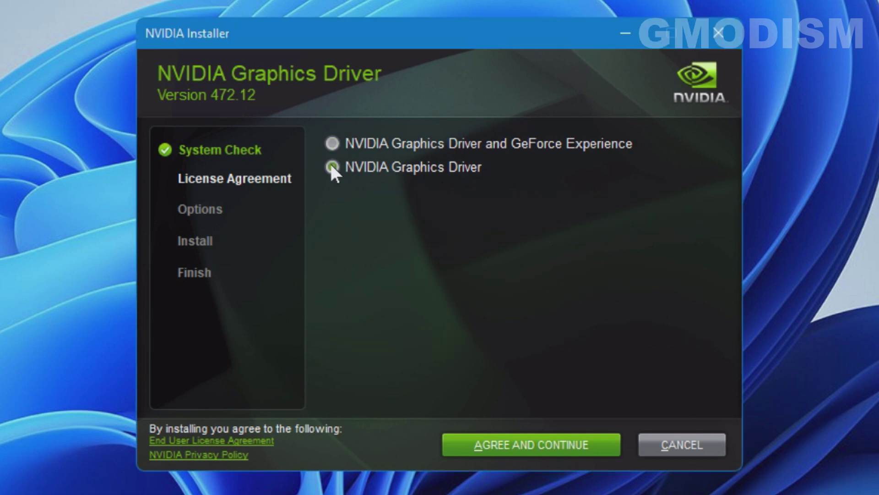
left_click(533, 443)
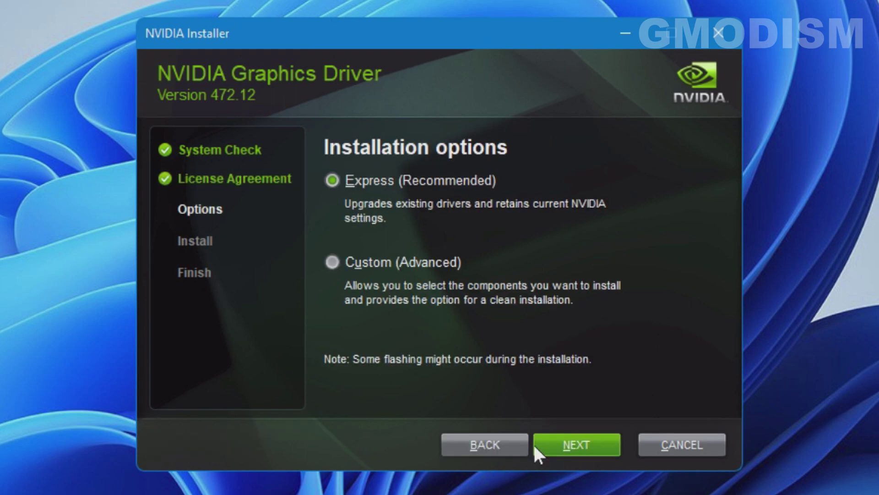
- Choose Custom (Advanced) and run a clean installation of driver 472.12 with PhysX
left_click(333, 262)
left_click(577, 444)
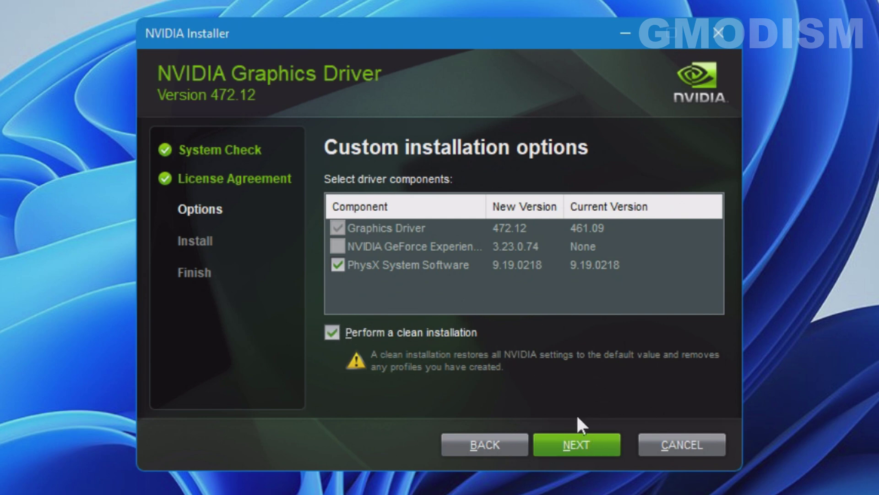
left_click(579, 437)
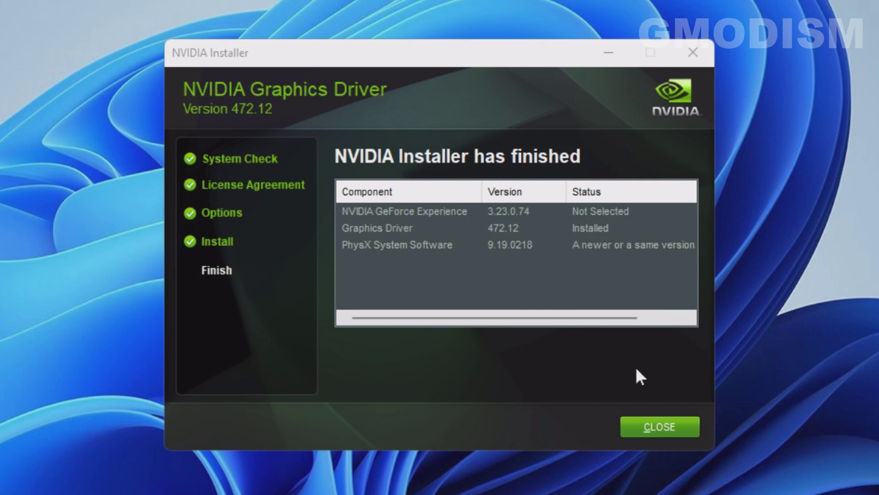
- Close the finished installer and open NVIDIA Control Panel from the system tray
left_click(655, 419)
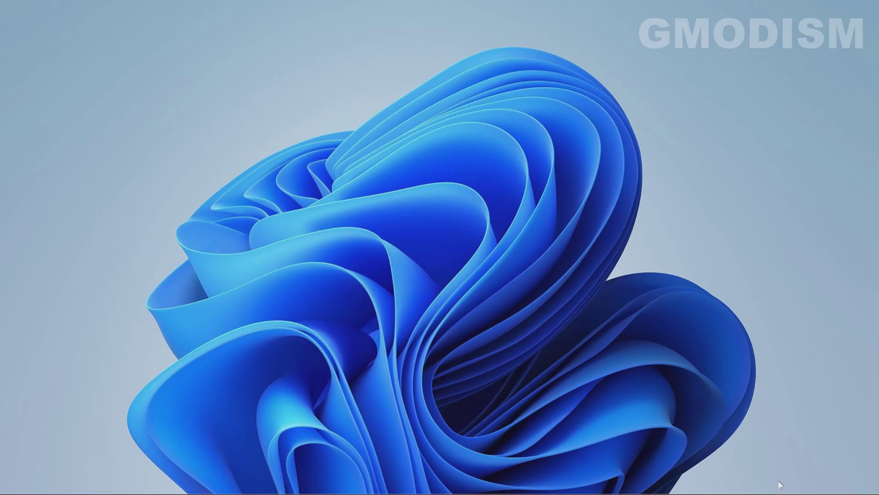
left_click(790, 484)
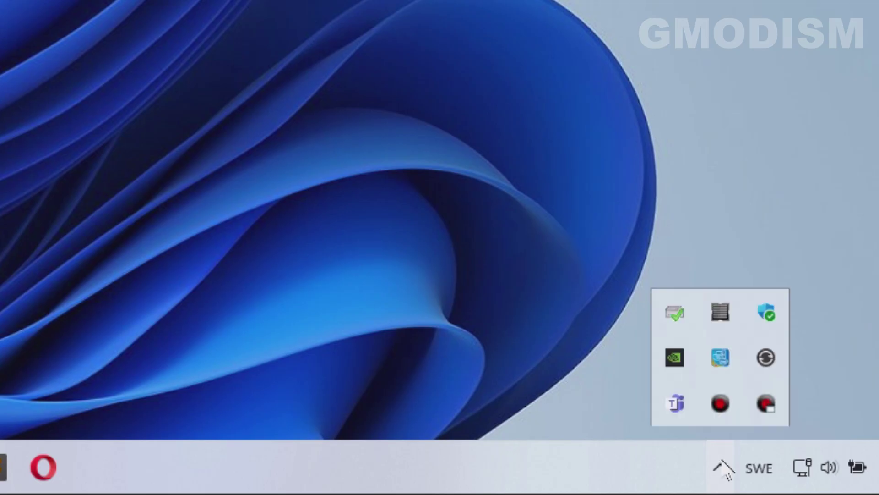
double_click(672, 362)
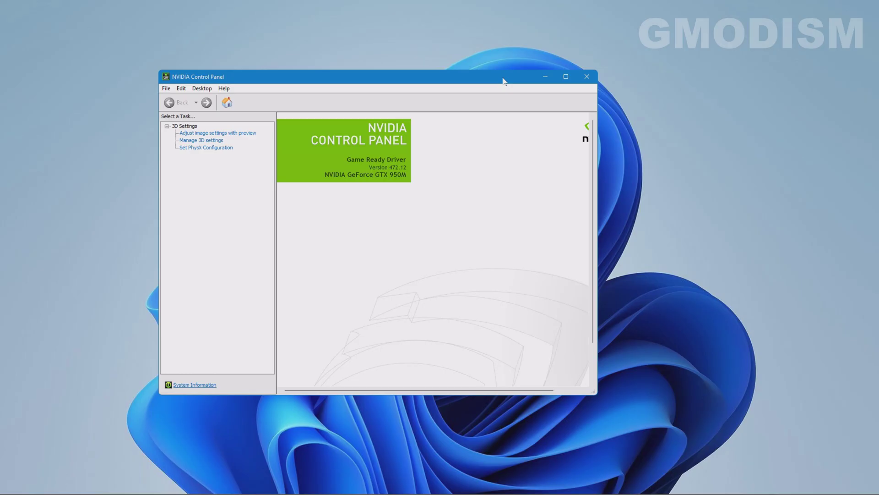
- Open Device Manager and expand Display adapters
mouse_move(195, 493)
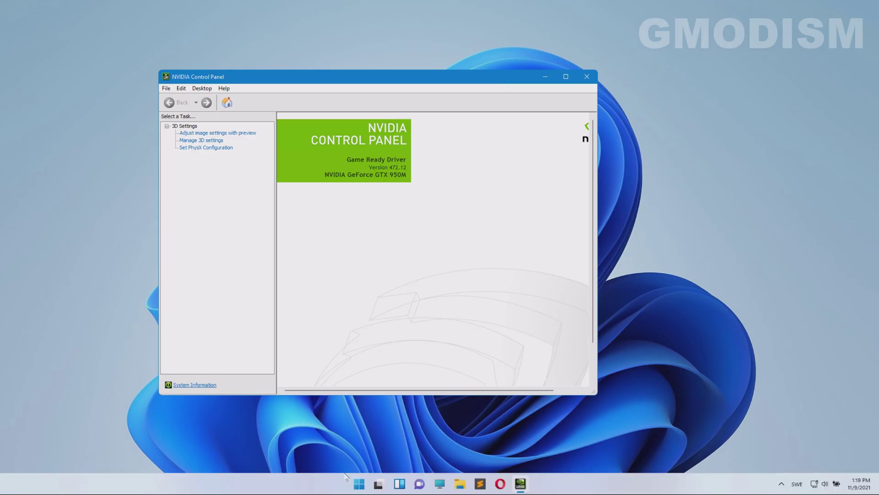
right_click(359, 483)
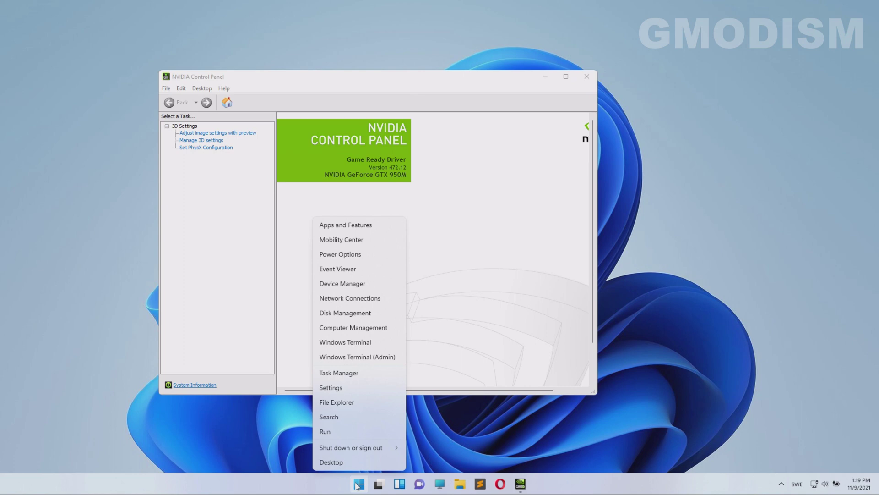
left_click(346, 283)
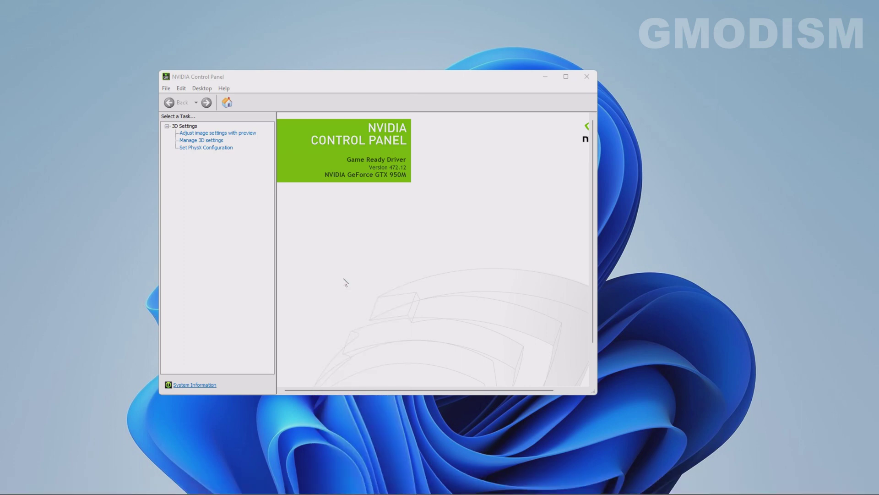
left_click(51, 120)
- Check the GTX 950M Driver tab shows 30.0.14.7212 dated 9/13/2021, then close Device Manager
left_click(103, 137)
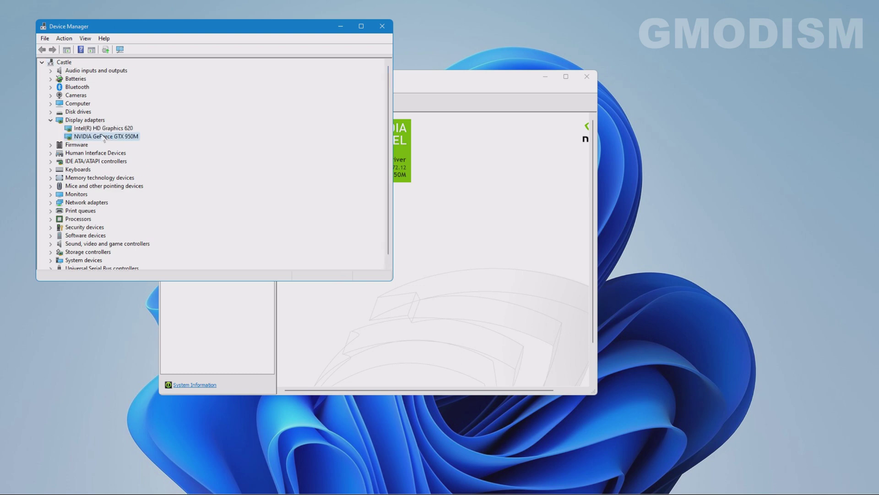
double_click(104, 137)
left_click(159, 70)
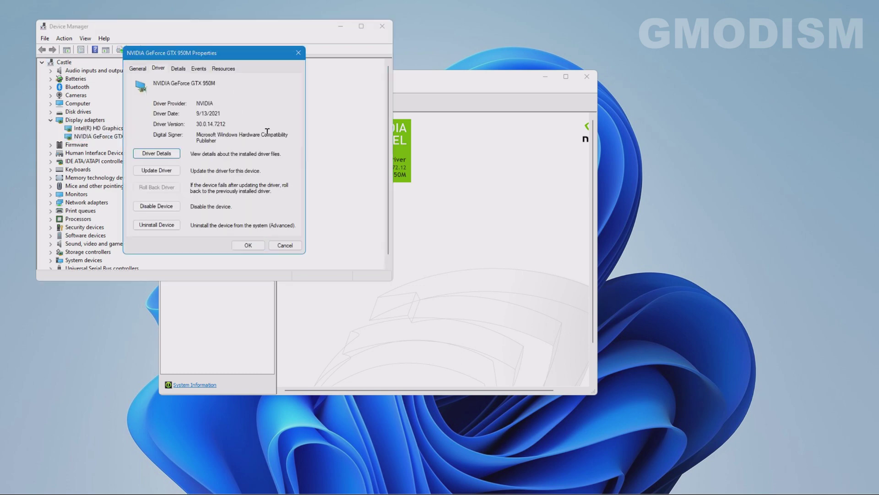
left_click_drag(196, 114, 224, 113)
left_click(252, 247)
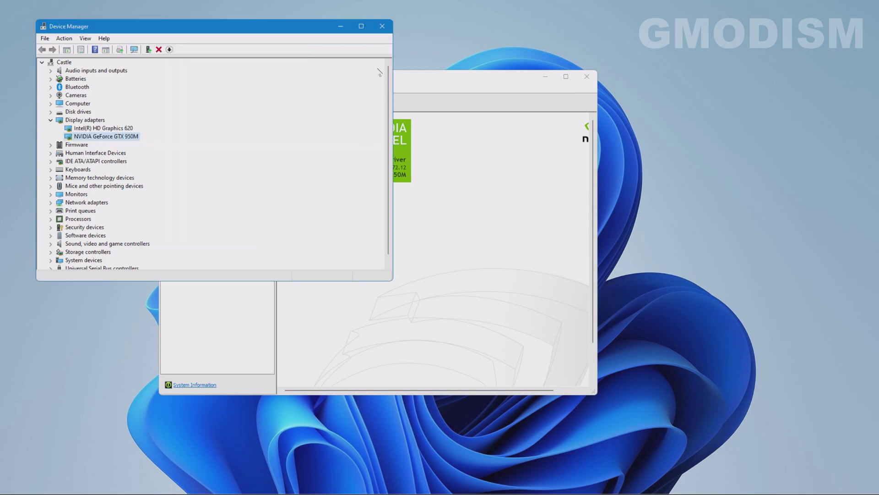
left_click(382, 27)
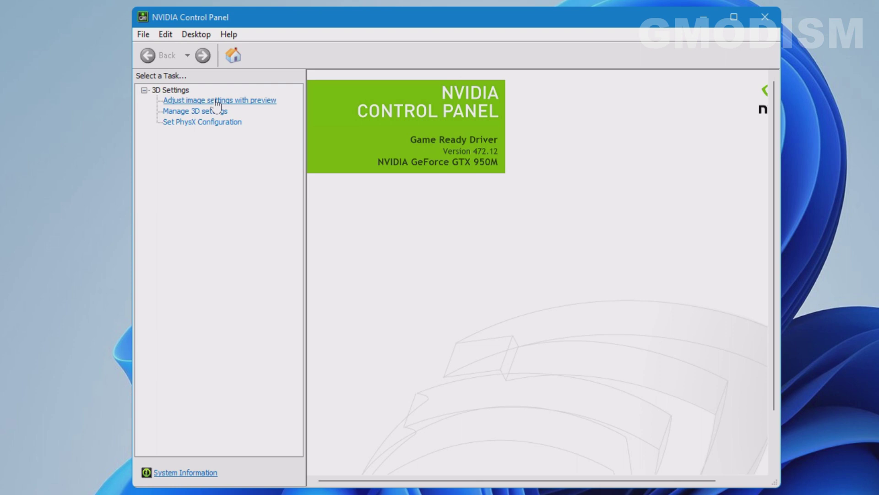
- In Adjust image settings with preview, choose 'Use my preference emphasizing' slid fully to Performance
left_click(217, 102)
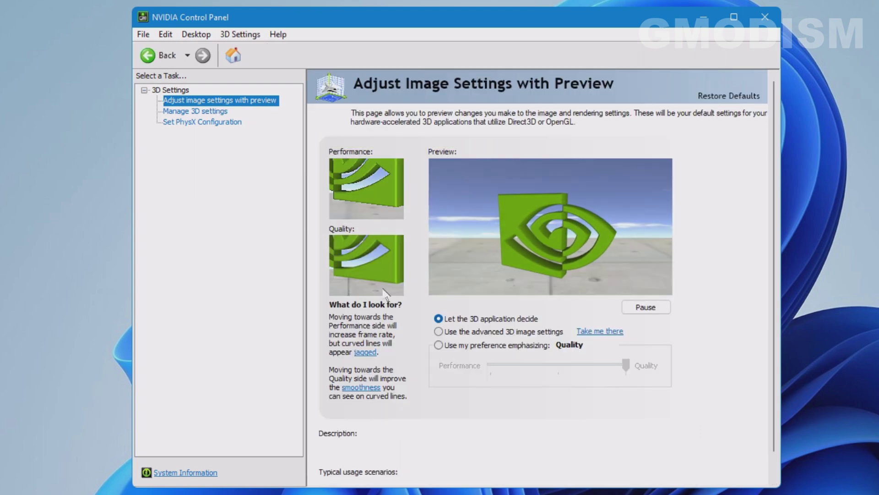
left_click(439, 345)
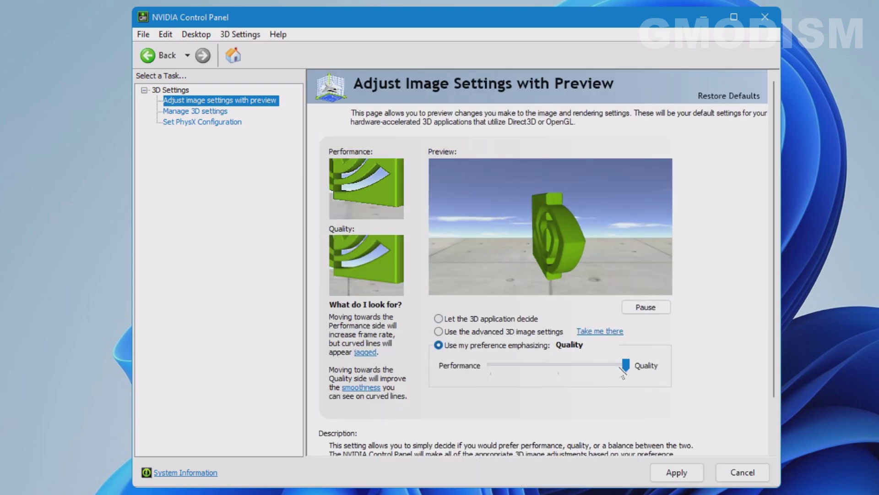
left_click_drag(626, 365, 384, 372)
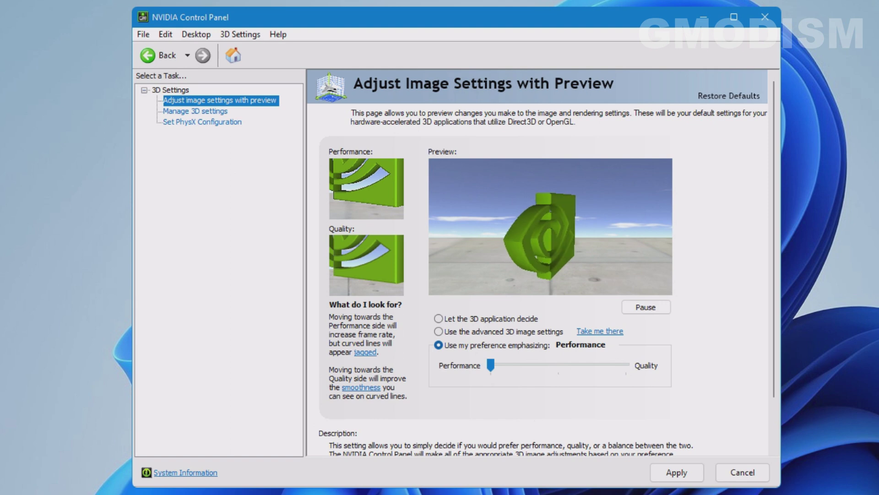